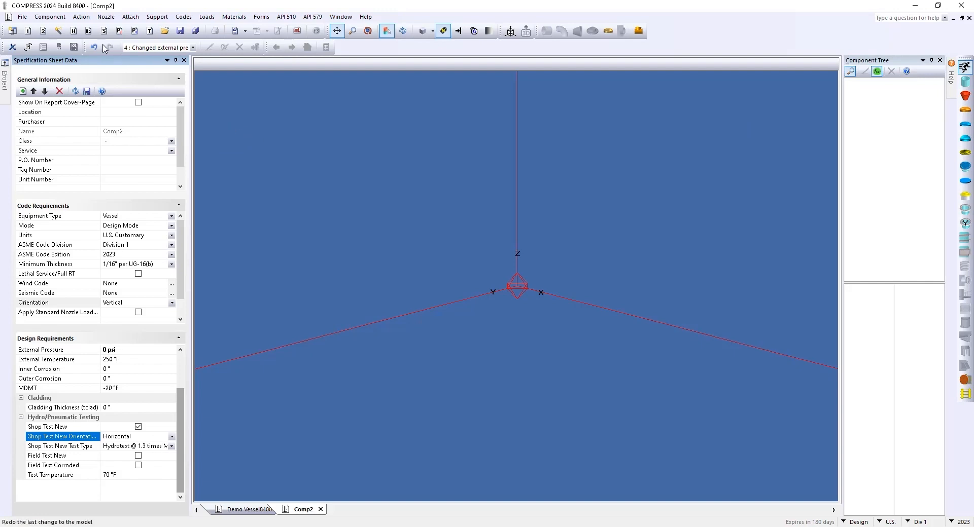
pyautogui.click(51, 17)
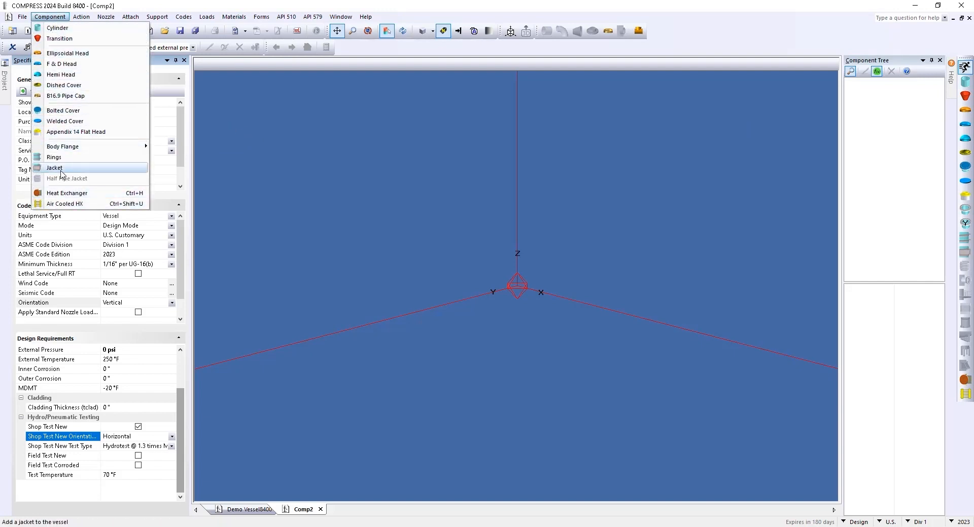
pyautogui.moveTo(106, 19)
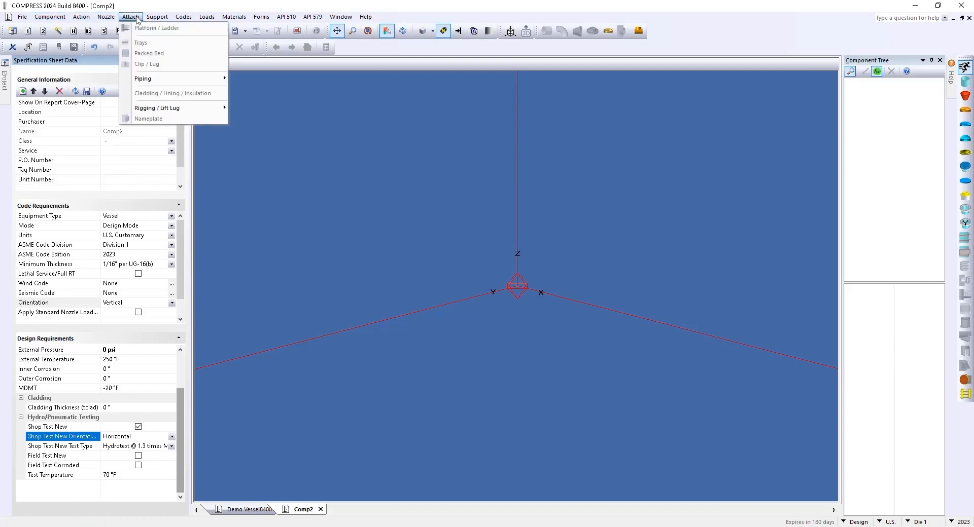
pyautogui.moveTo(157, 19)
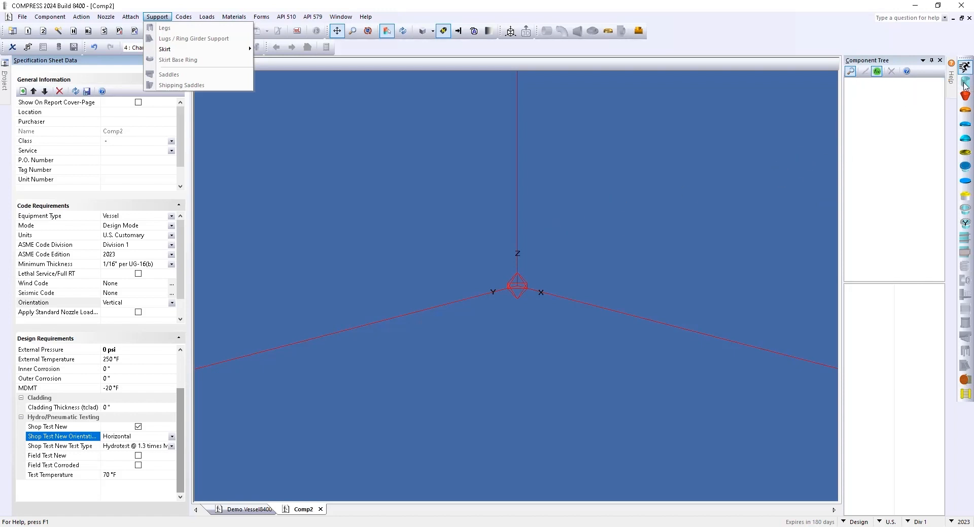
# Place a cylinder in the empty model and attach a second cylinder to its top end
pyautogui.click(586, 206)
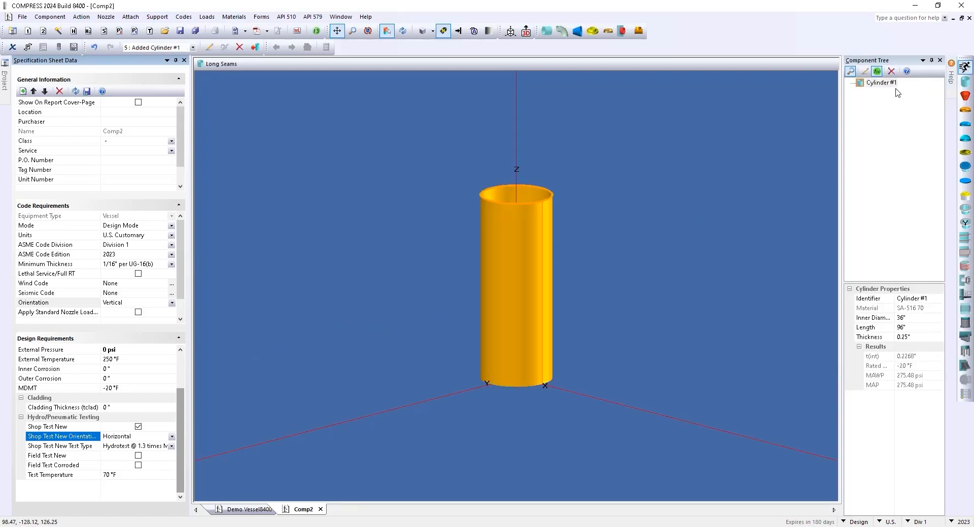
pyautogui.click(967, 87)
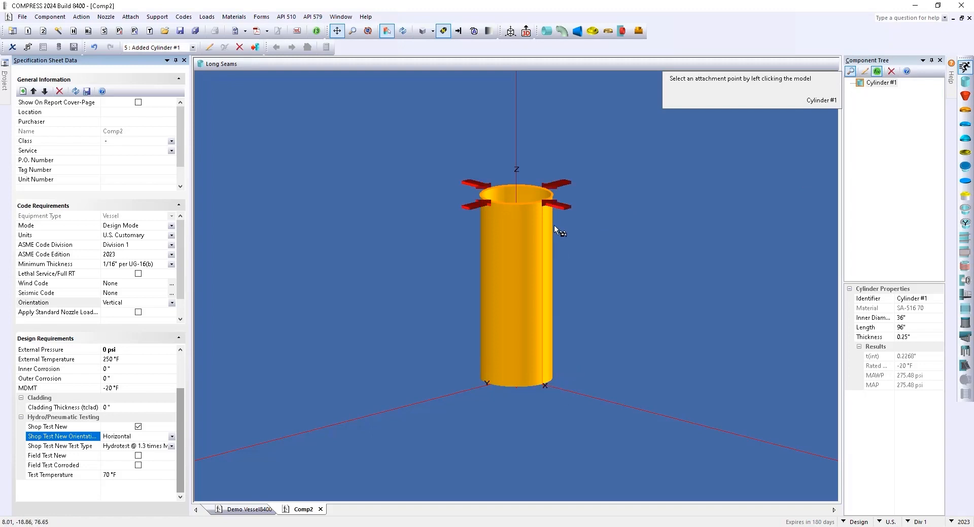
pyautogui.click(559, 187)
pyautogui.moveTo(582, 248); pyautogui.dragTo(600, 303)
pyautogui.scroll(-2, 607, 325)
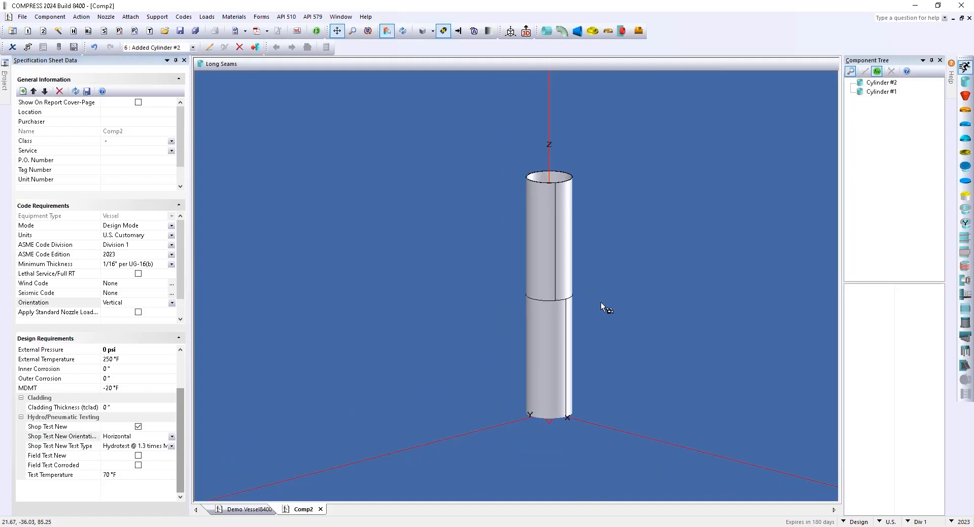
# Open the upper cylinder's design dialog to view its settings, and close it without changes
pyautogui.doubleClick(561, 231)
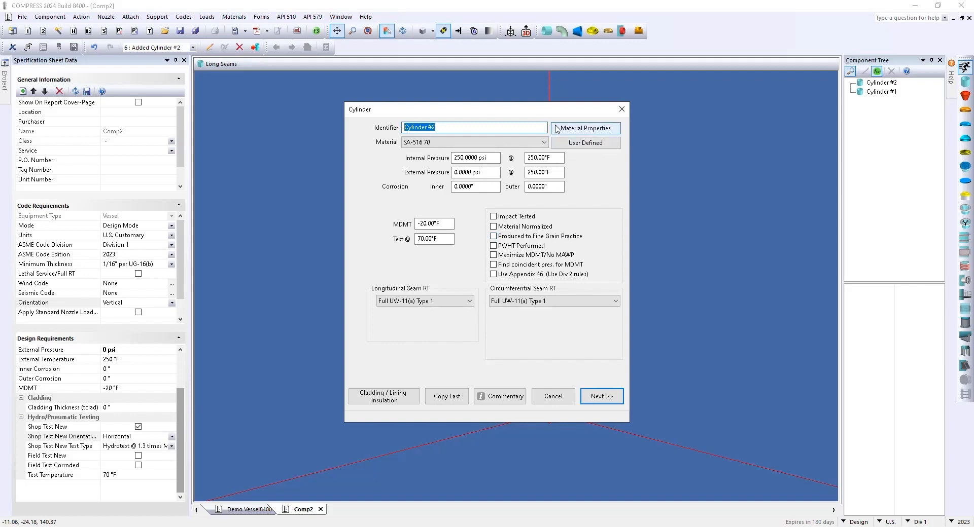
pyautogui.click(621, 109)
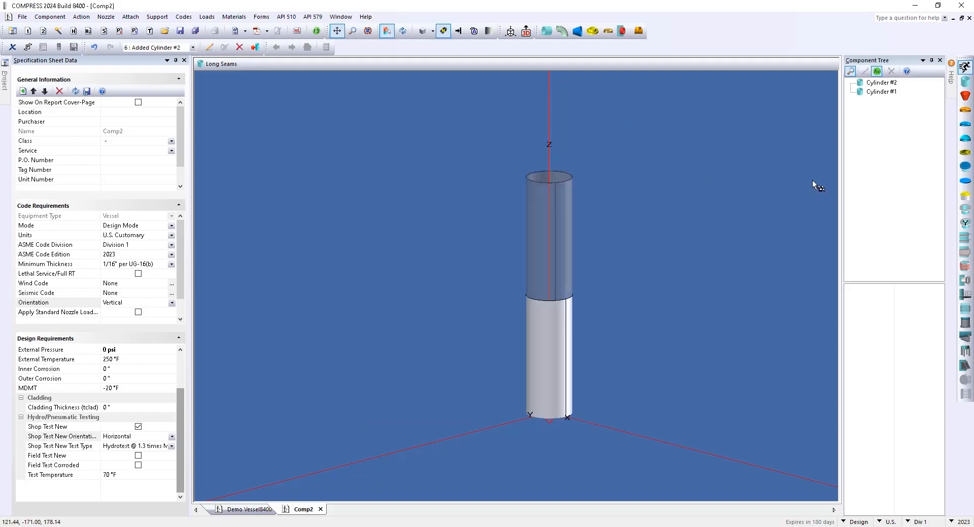
pyautogui.click(964, 68)
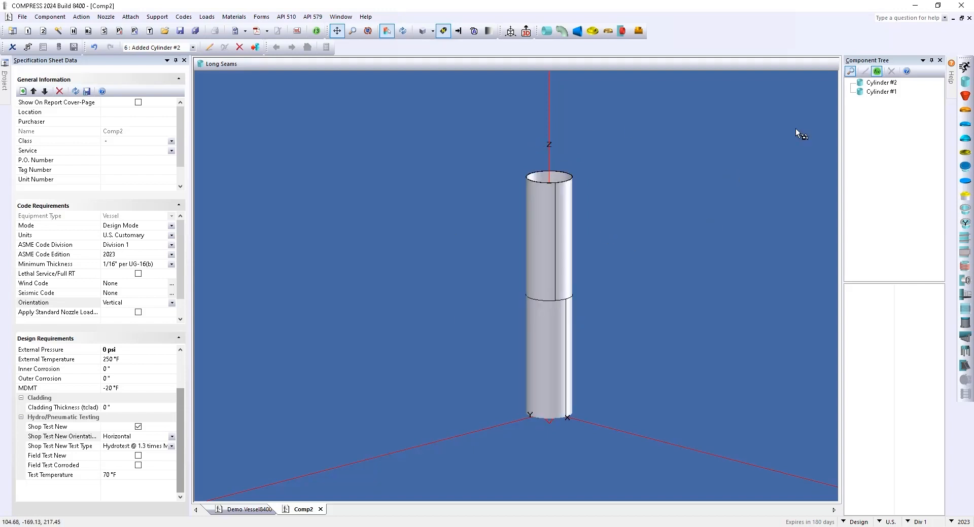
pyautogui.click(965, 83)
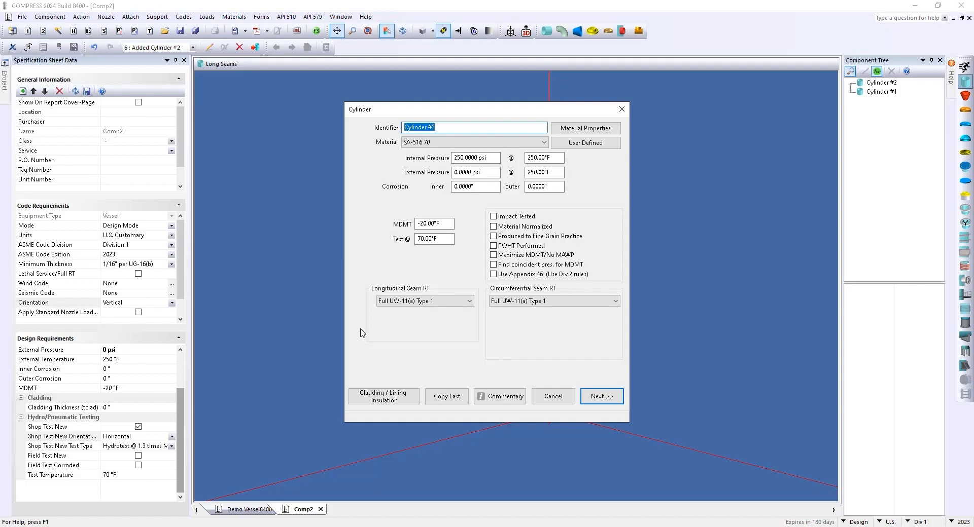
pyautogui.click(554, 397)
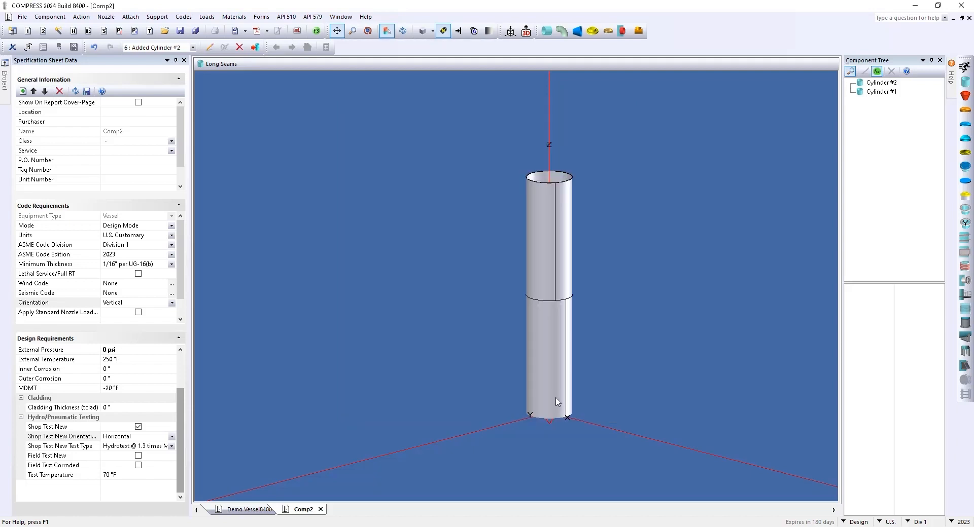
pyautogui.click(965, 67)
# Attach an ellipsoidal head to the top end of the upper cylinder
pyautogui.click(965, 112)
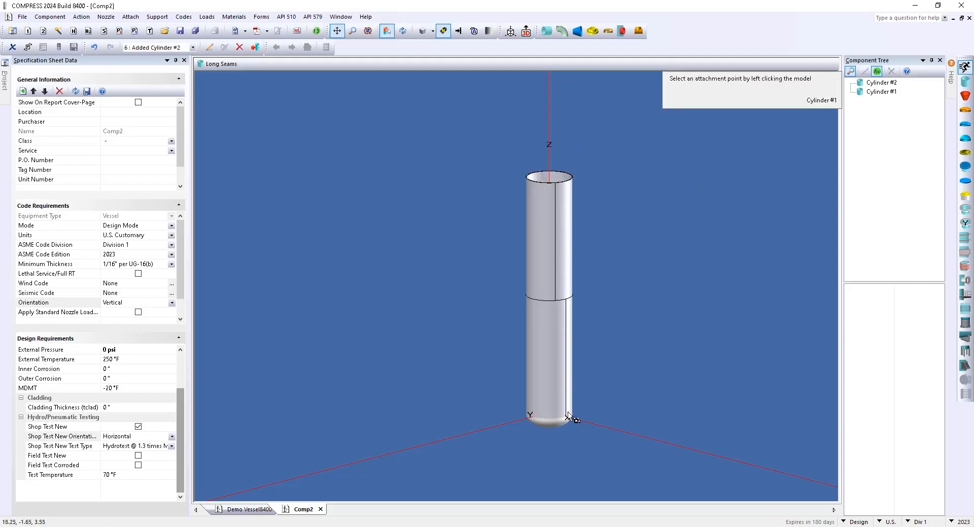
pyautogui.click(563, 172)
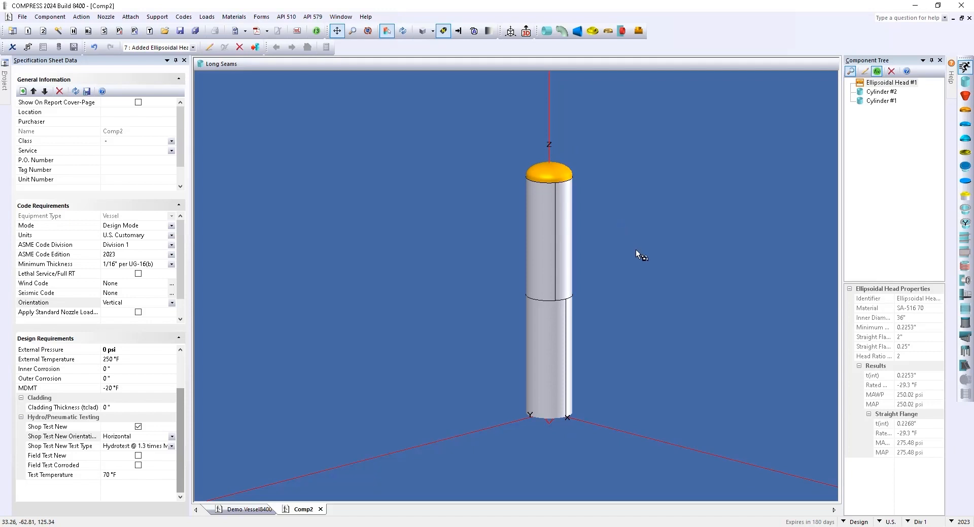
pyautogui.click(606, 205)
# Open the ellipsoidal head's settings, search the ASME materials database for 516, and close the database without choosing a material
pyautogui.scroll(5, 630, 230)
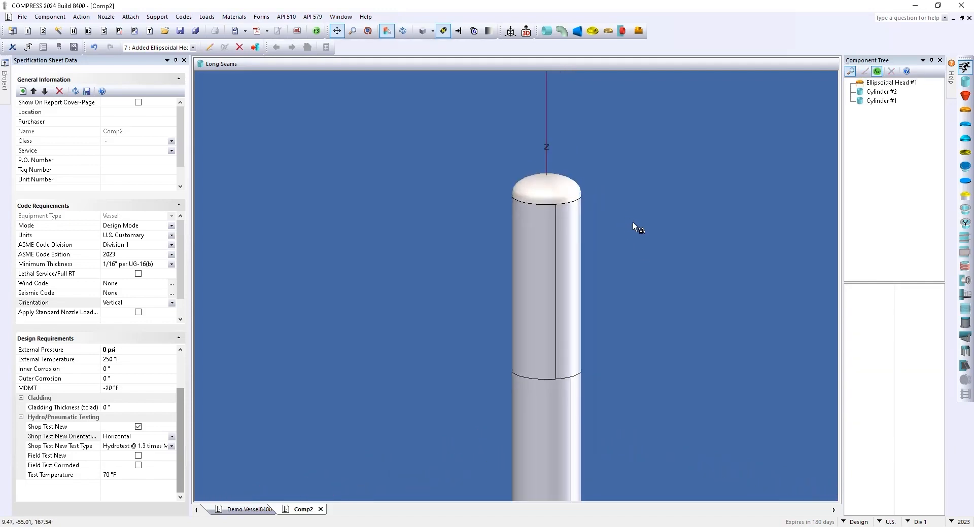
pyautogui.click(545, 187)
pyautogui.doubleClick(546, 187)
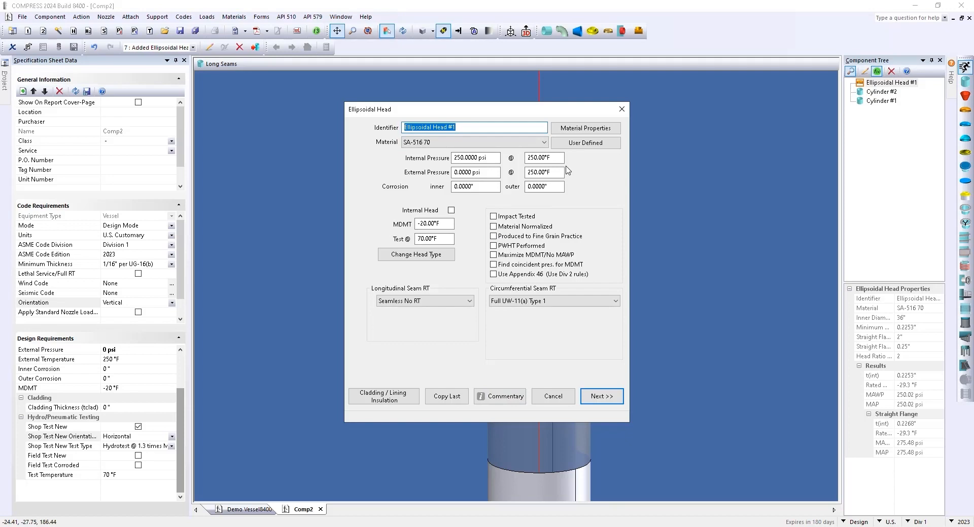
pyautogui.click(543, 143)
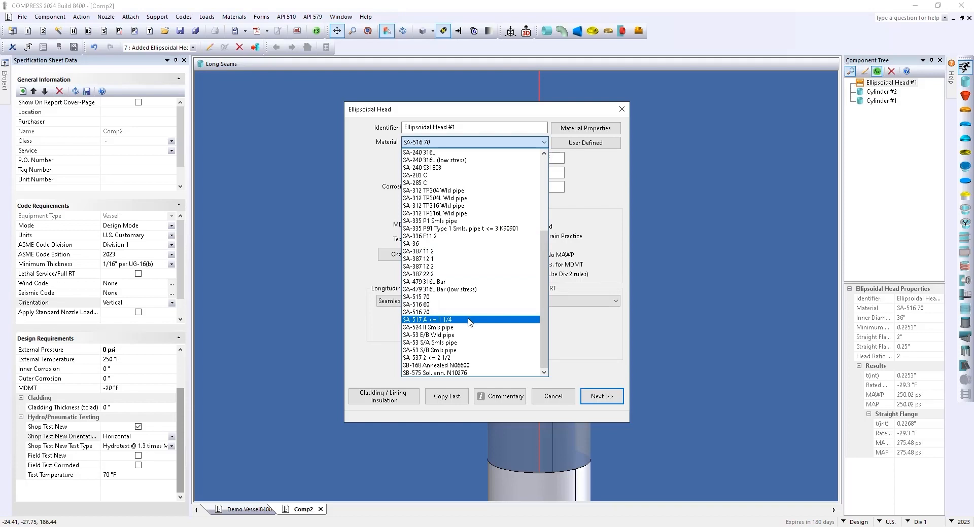
pyautogui.scroll(4, 469, 322)
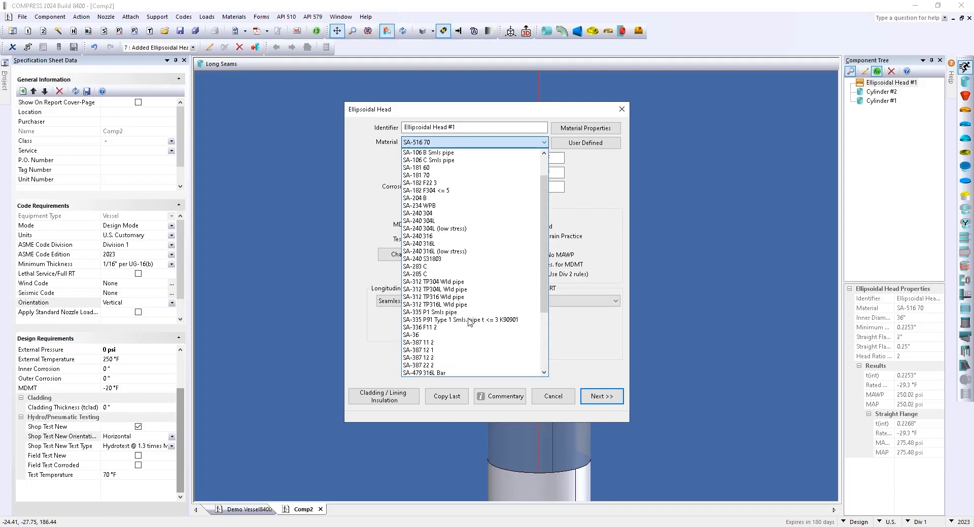
pyautogui.scroll(2, 461, 170)
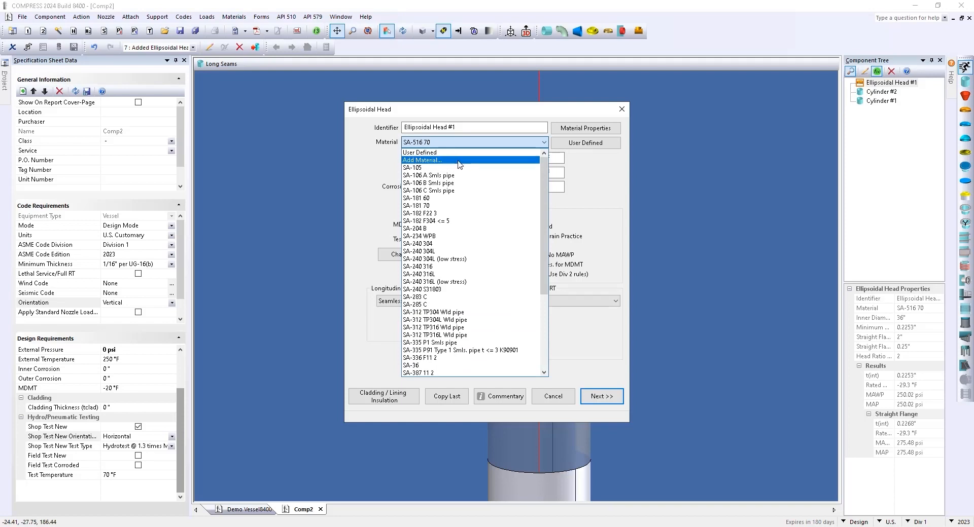
pyautogui.click(448, 160)
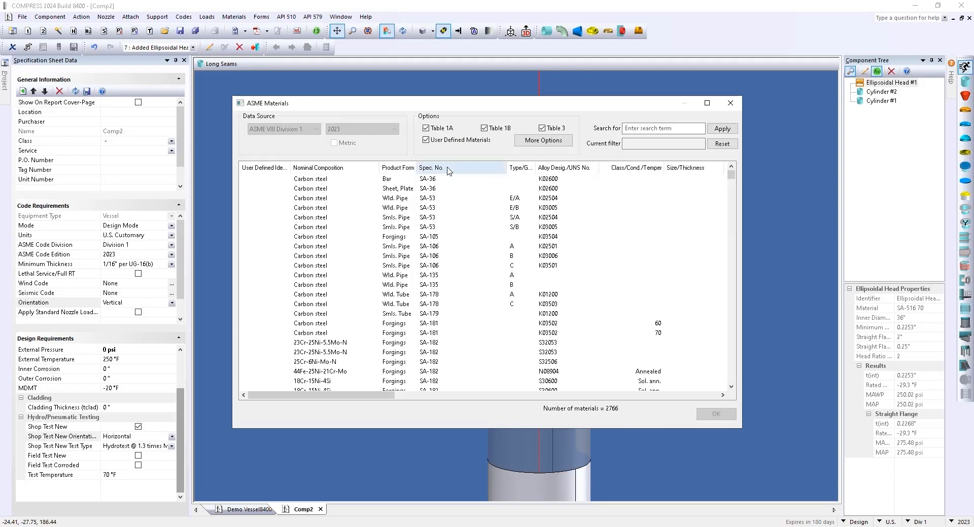
pyautogui.click(663, 127)
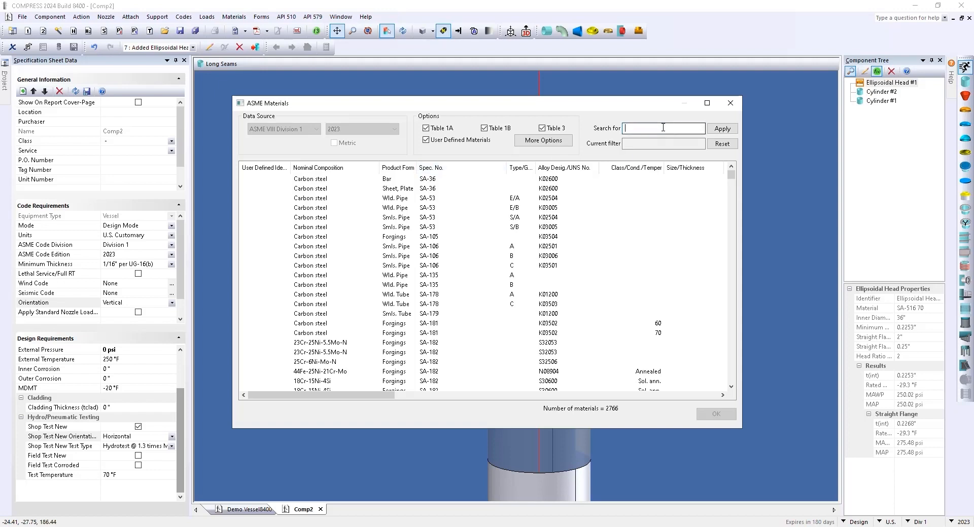
pyautogui.write('516')
pyautogui.press('Return')
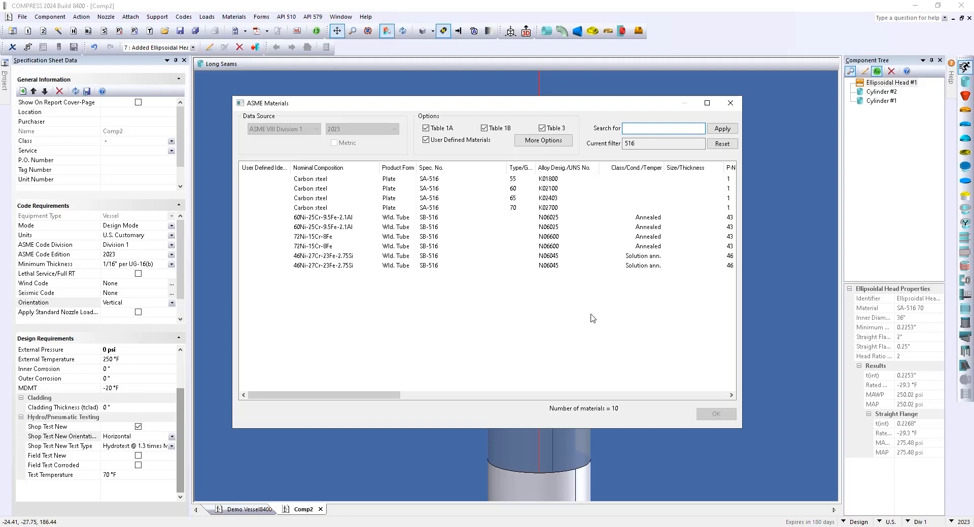
pyautogui.click(731, 103)
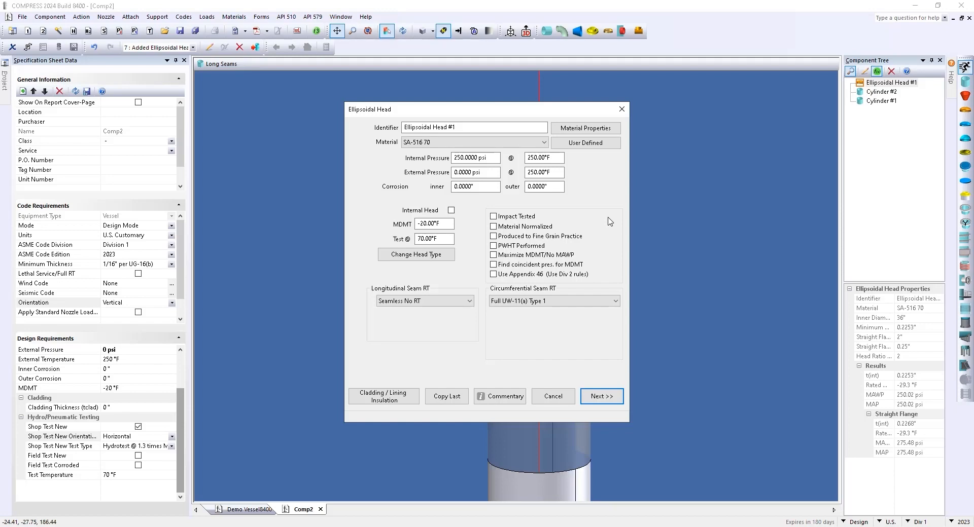
# Review the material properties of the head's SA-516 70 plate and the head's material option settings
pyautogui.click(586, 129)
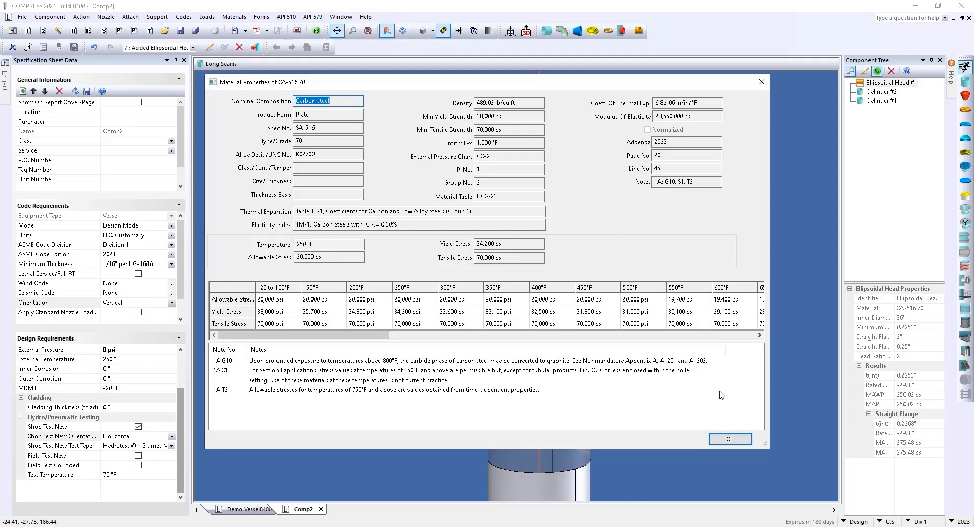
pyautogui.click(722, 437)
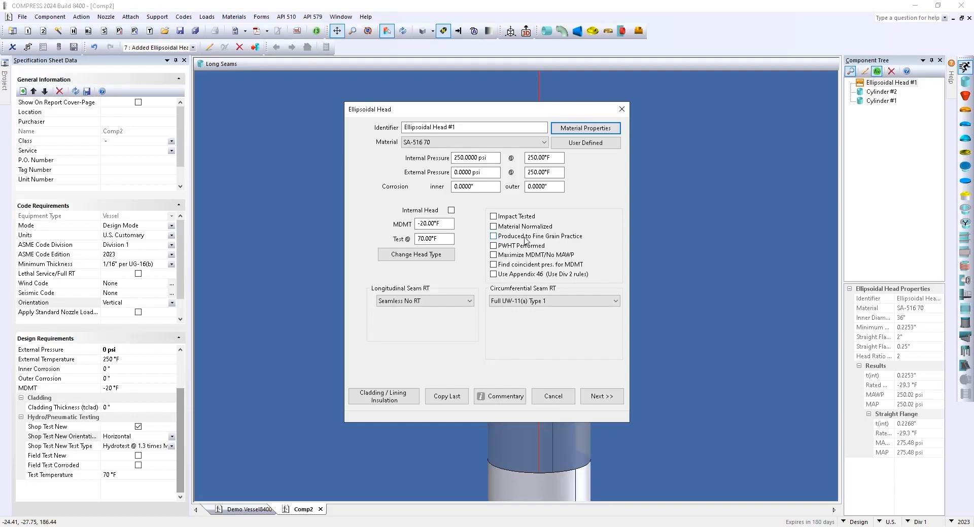
pyautogui.click(495, 237)
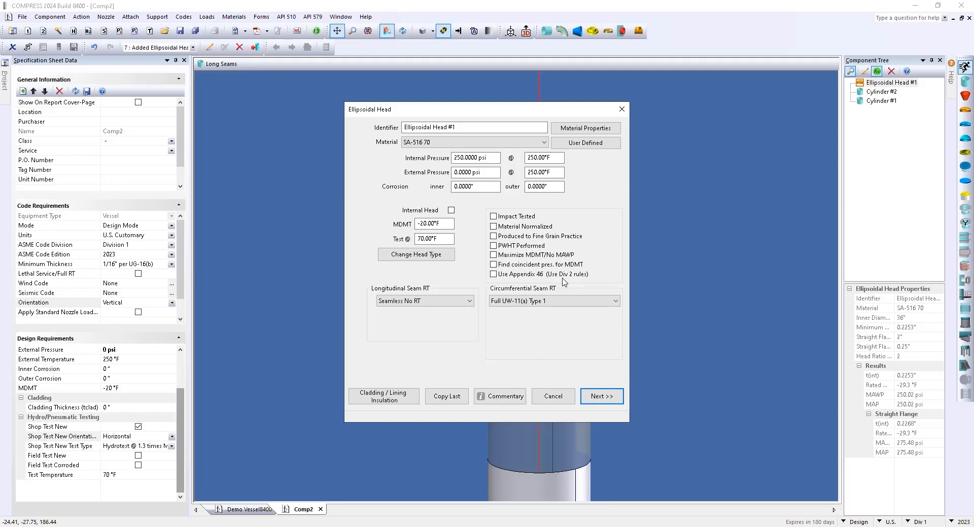
# Set the ellipsoidal head's longitudinal seam radiography to Full UW-11(a) Type 1
pyautogui.click(445, 301)
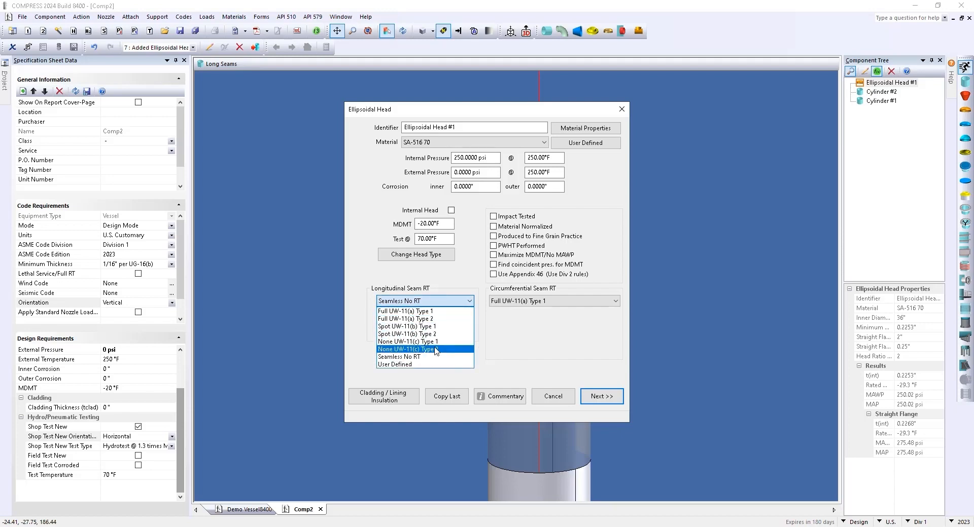
pyautogui.click(528, 301)
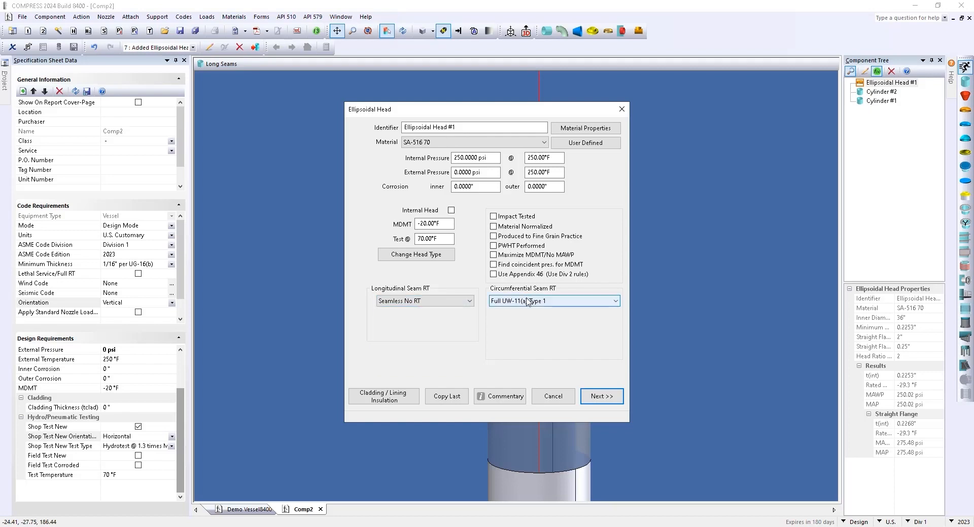
pyautogui.click(528, 301)
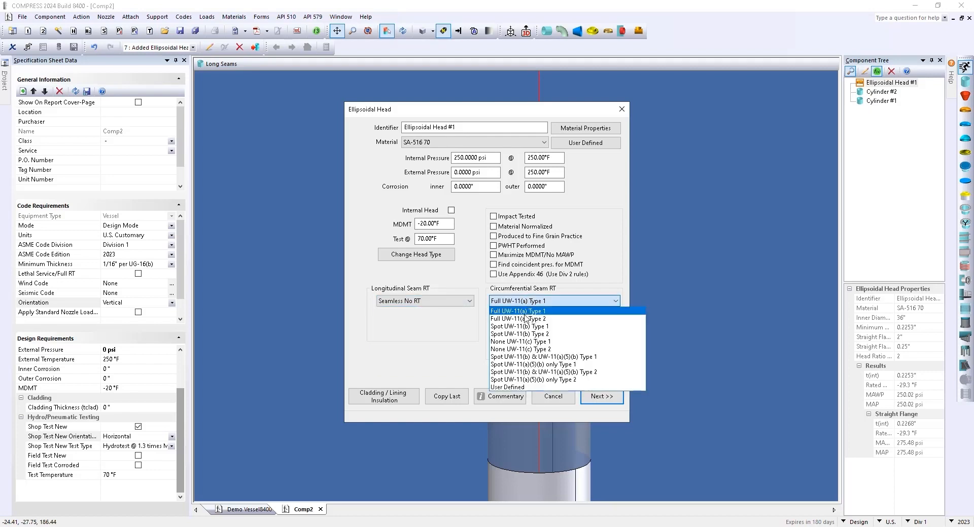
pyautogui.click(446, 301)
pyautogui.click(434, 312)
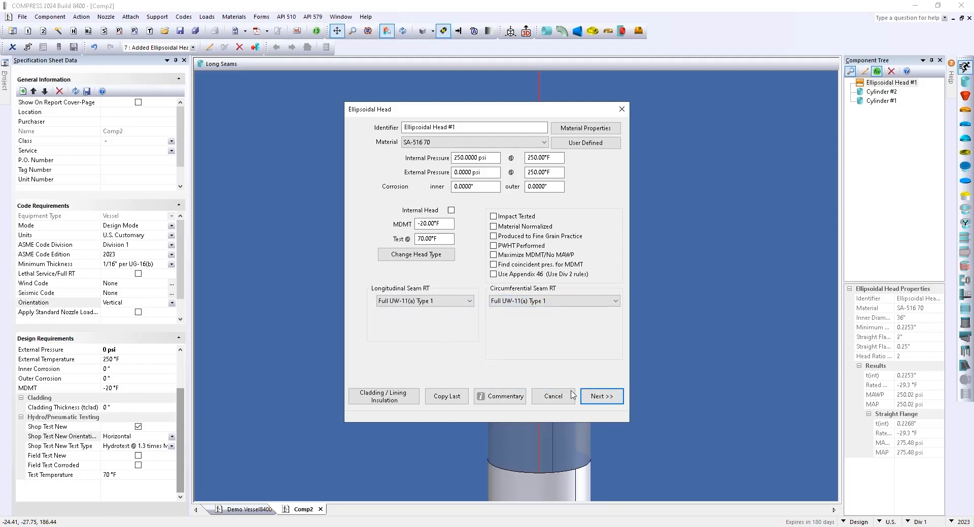
# Review the ellipsoidal head's dimension settings, from the attachment to Cylinder #2 through head thickness, straight flange length and thickness, to head ratio
pyautogui.click(600, 398)
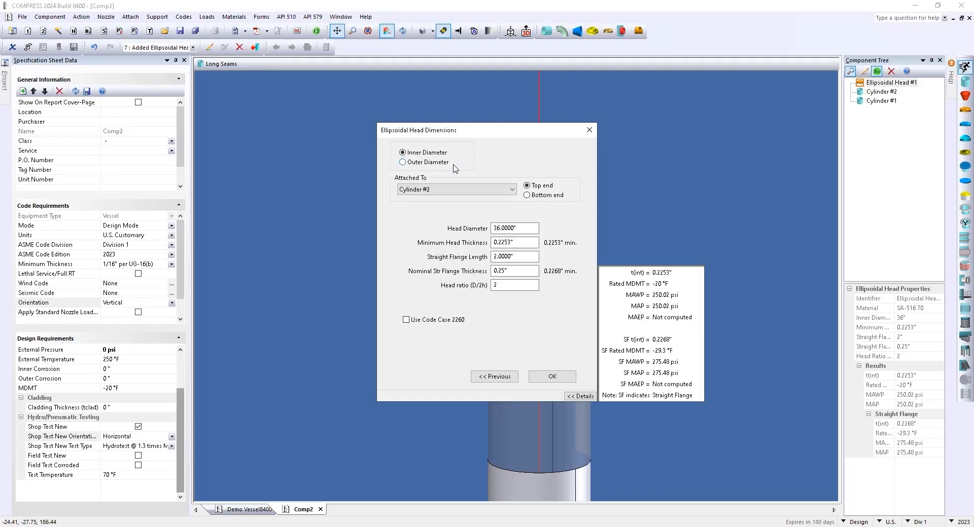
pyautogui.click(487, 191)
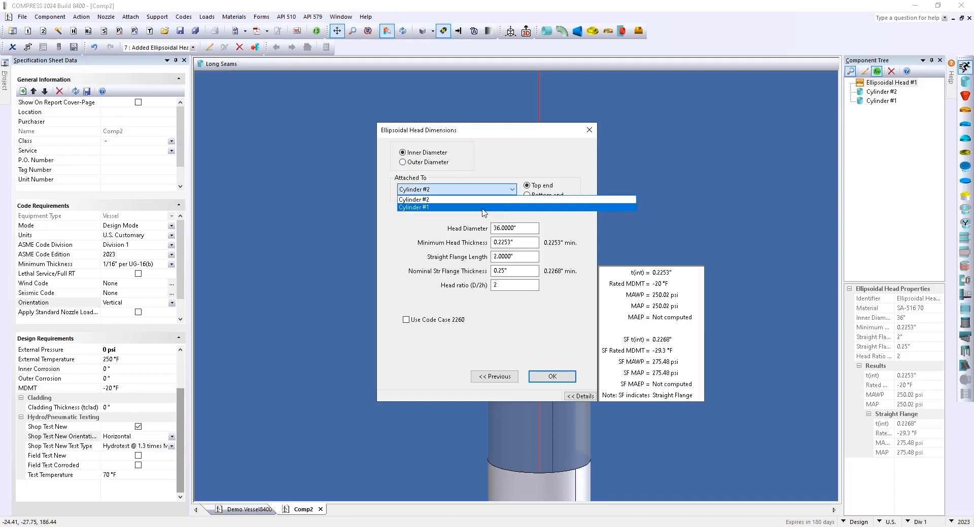
pyautogui.click(488, 199)
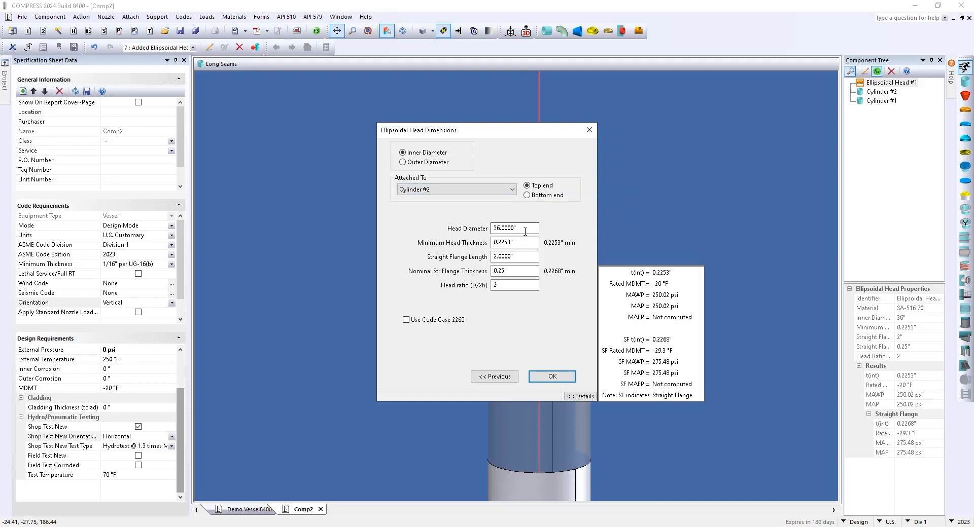
pyautogui.click(523, 241)
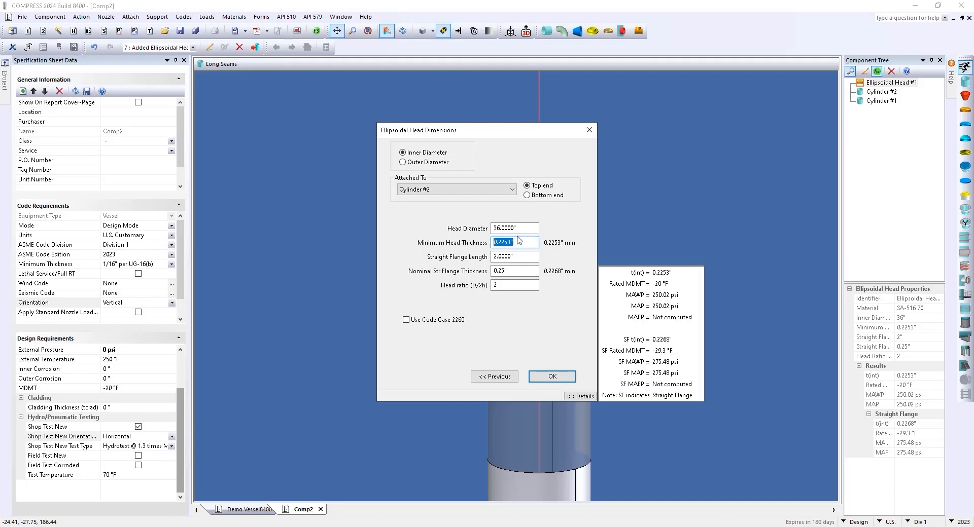
pyautogui.click(533, 257)
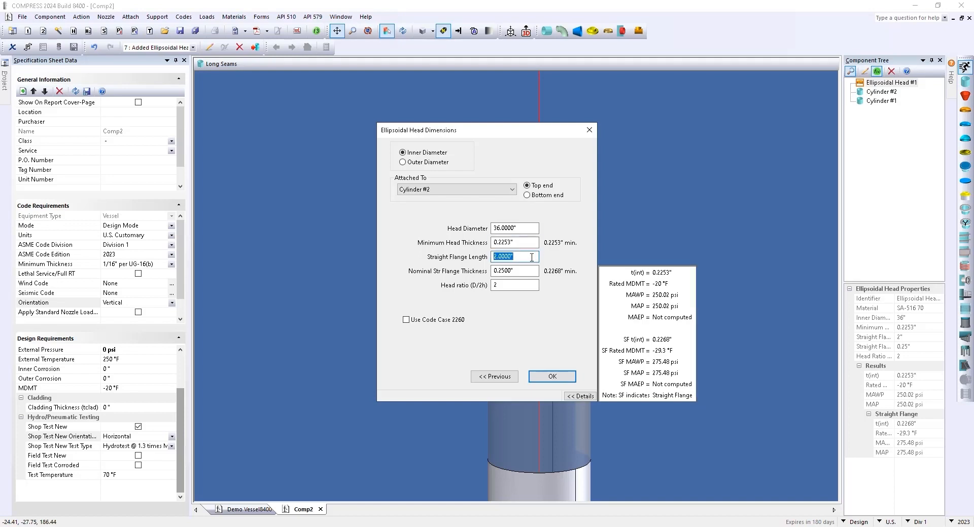
pyautogui.click(530, 272)
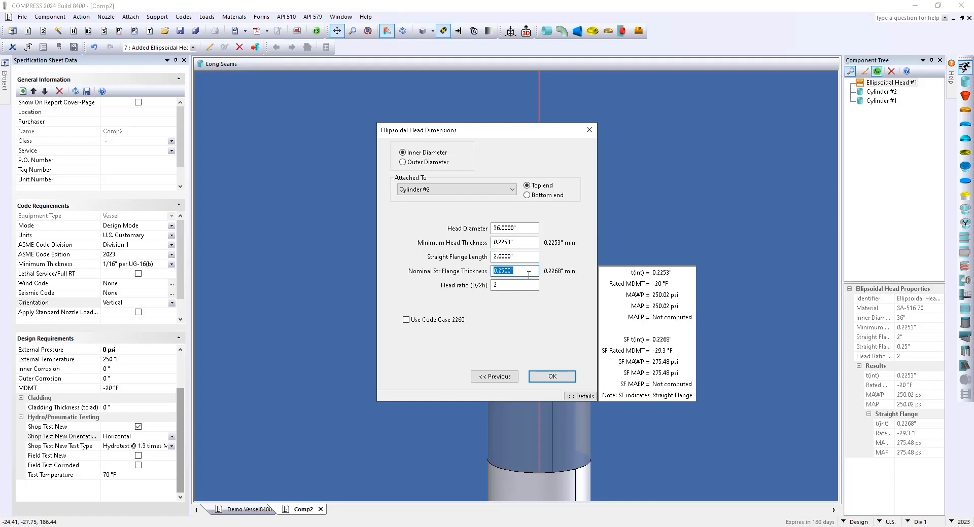
pyautogui.click(523, 285)
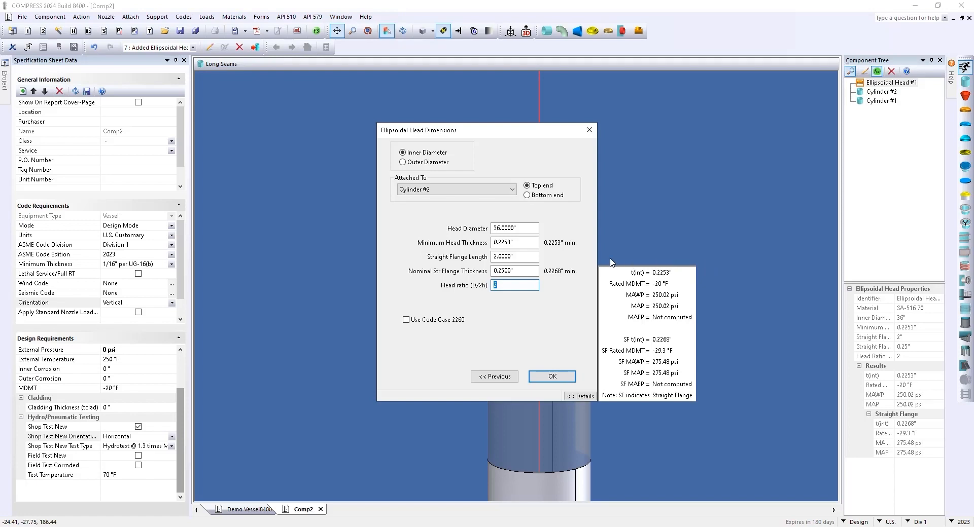
# Try a nominal straight flange thickness of 0.125" for the top ellipsoidal head and accept its dimensions
pyautogui.click(527, 243)
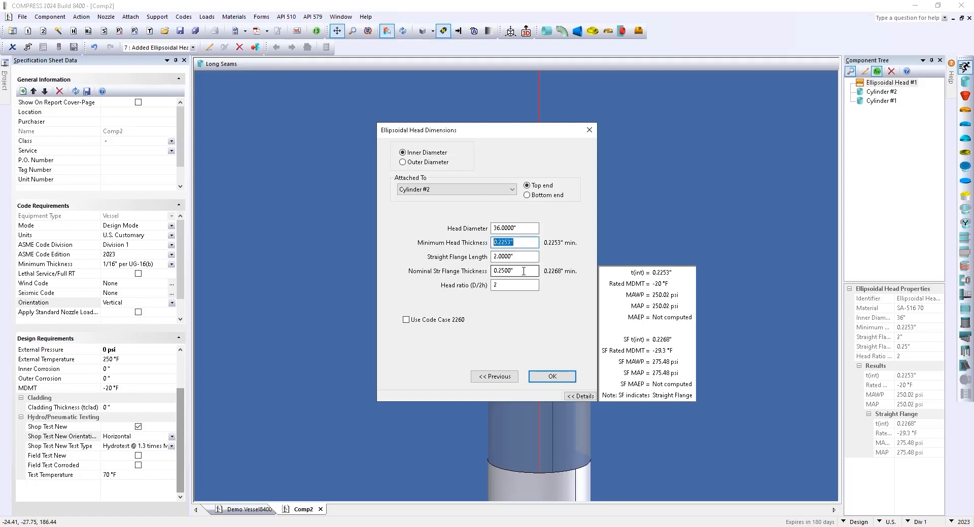
pyautogui.press('Tab')
pyautogui.press('Tab')
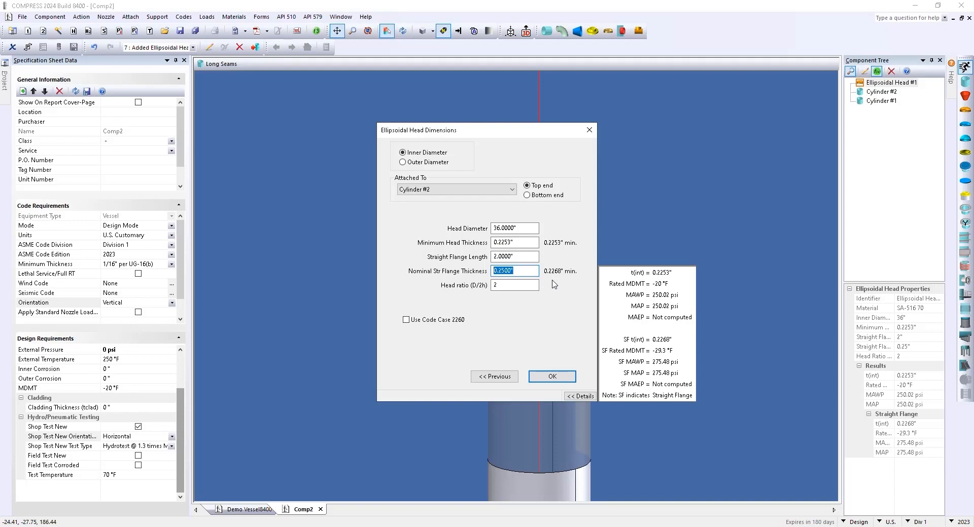
pyautogui.write('.125')
pyautogui.press('Tab')
pyautogui.click(552, 377)
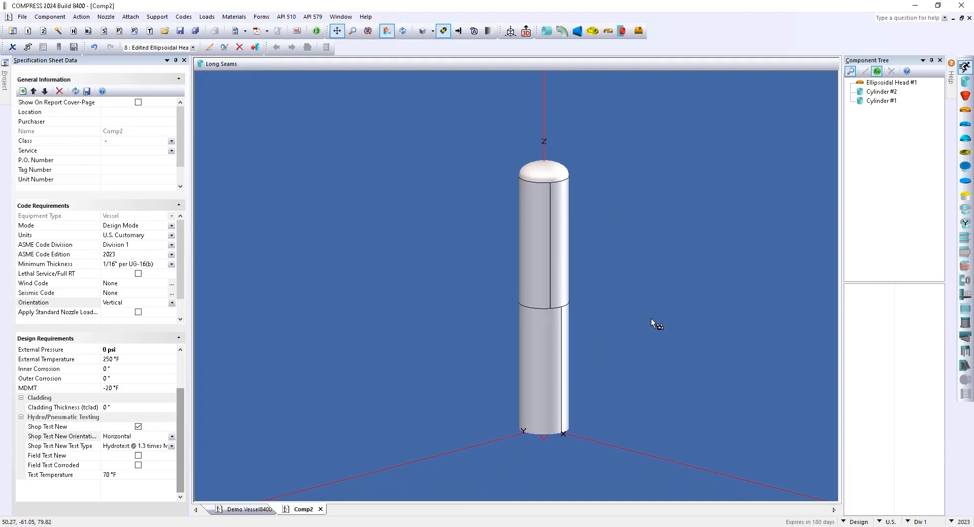
# Attach a second ellipsoidal head to the bottom end of the lower cylinder
pyautogui.click(964, 111)
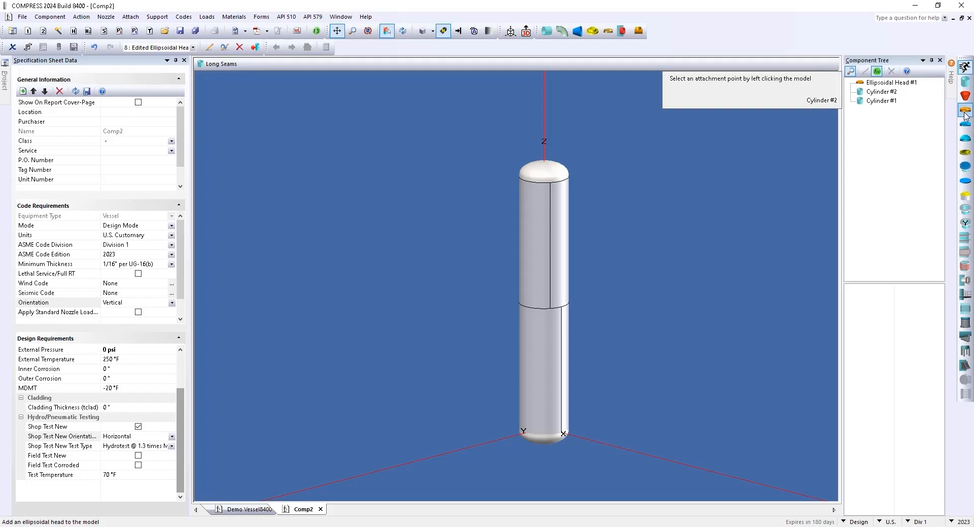
pyautogui.click(558, 443)
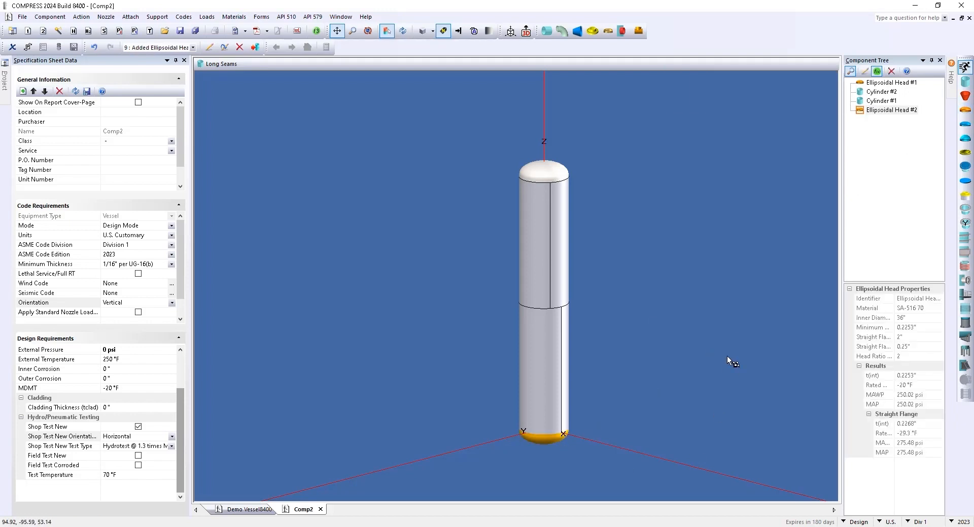